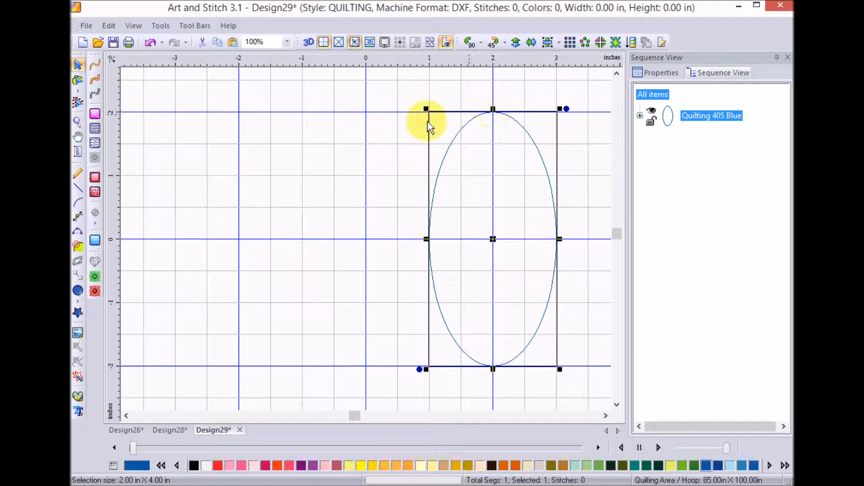
- Draw a 1.00 in by 2.00 in ellipse in the upper half of the large ellipse and centre it on the vertical axis
click(78, 290)
drag(492, 112, 558, 231)
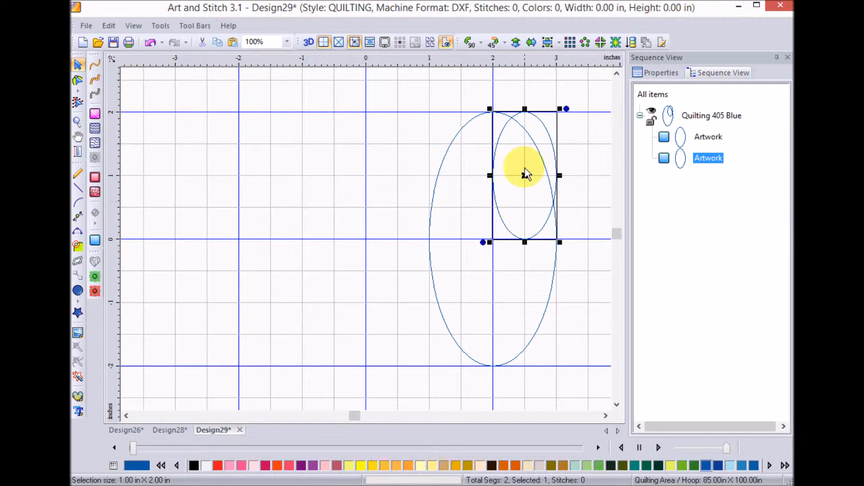
drag(525, 176, 494, 176)
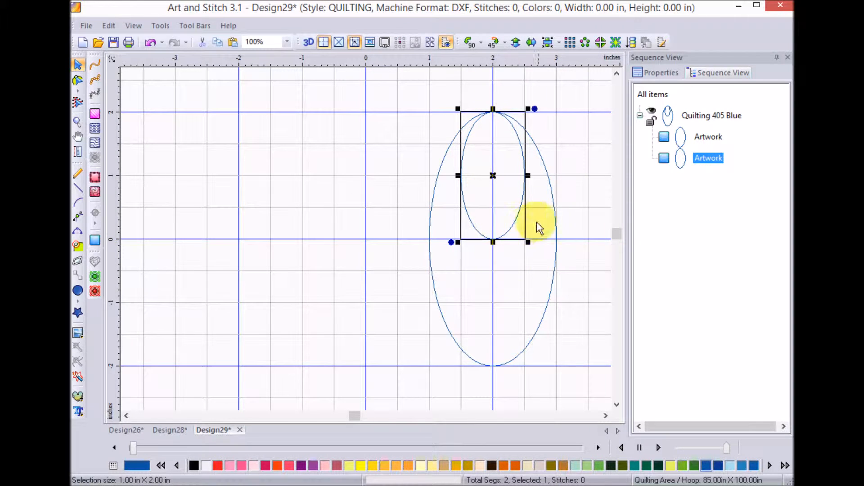
- Try to combine the two ellipses into one object, and hide the grid to check how they join
click(709, 117)
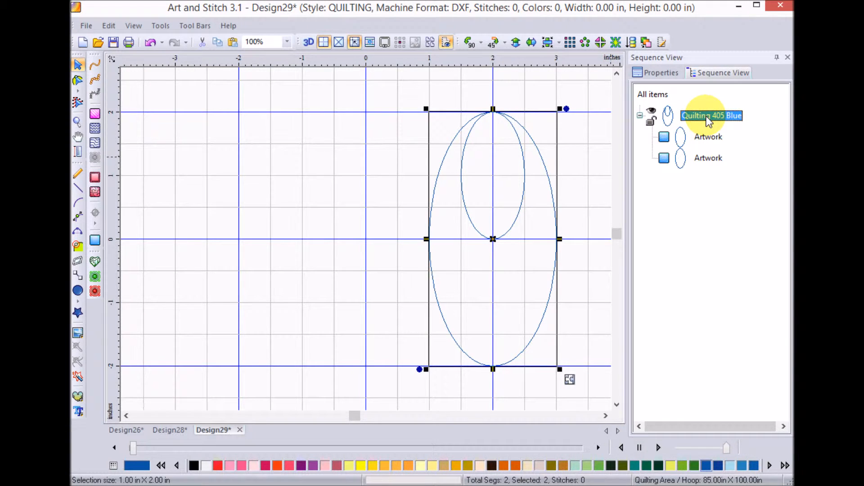
right_click(707, 116)
click(758, 265)
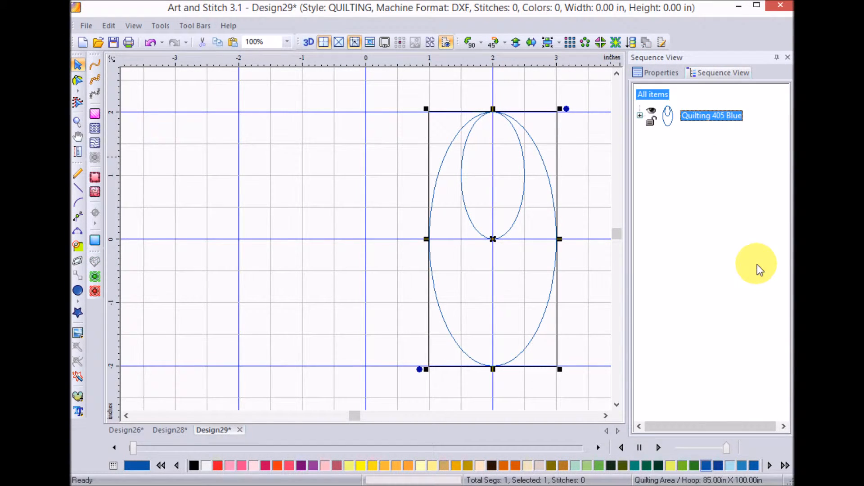
click(323, 41)
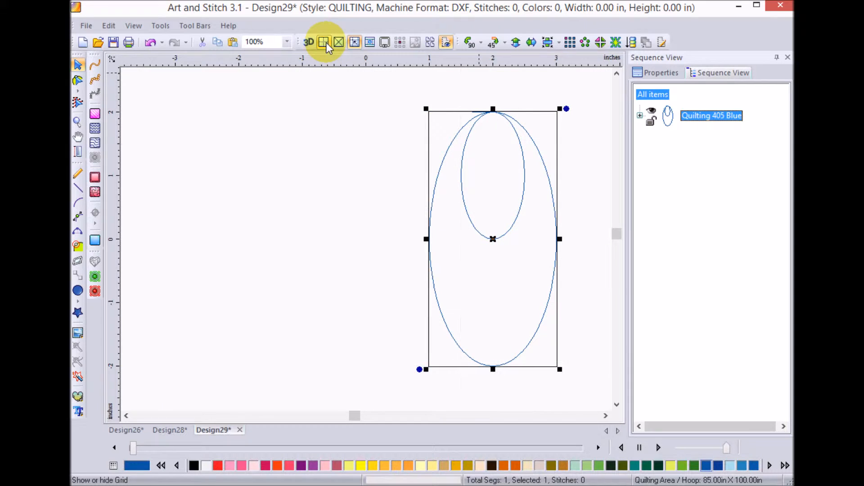
click(478, 82)
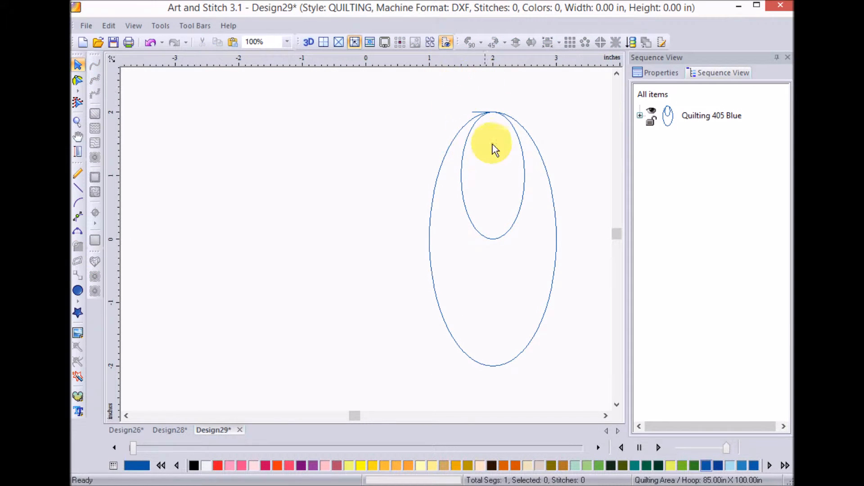
click(499, 118)
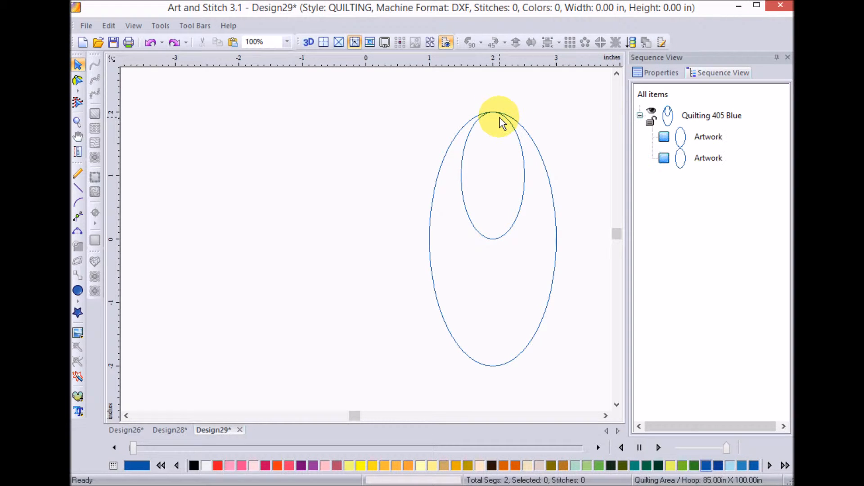
- Select both ellipses and centre them on the workspace origin, leaving the grid hidden
click(78, 80)
click(732, 118)
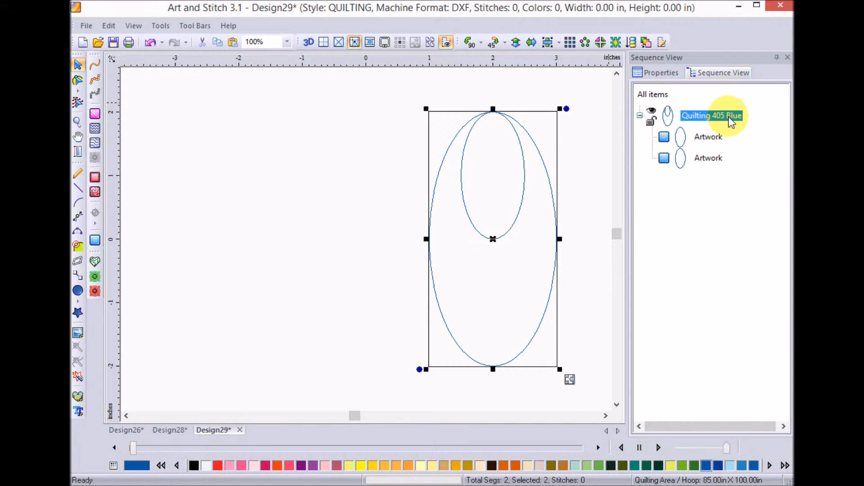
click(548, 45)
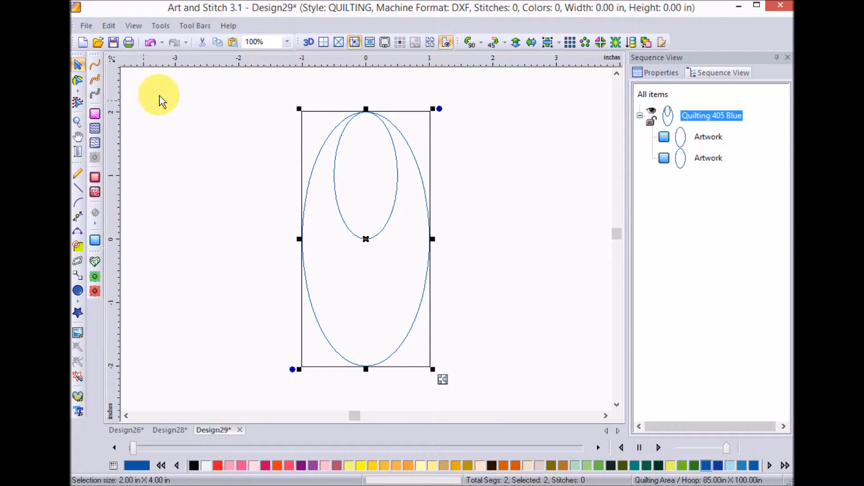
click(324, 42)
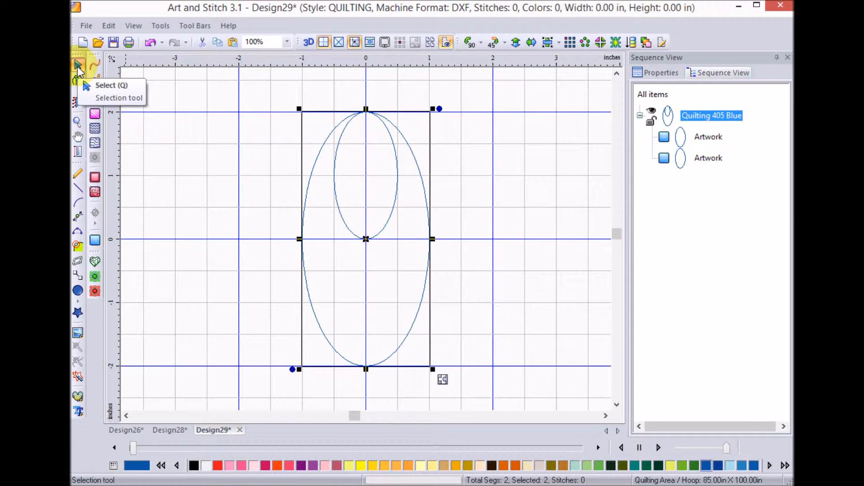
click(324, 42)
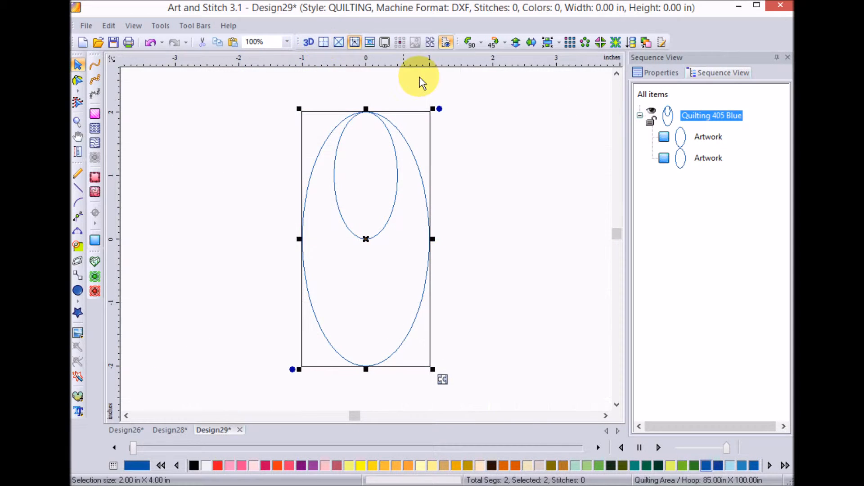
- Split the outer ellipse at its top point and pull the two loose ends apart
click(78, 81)
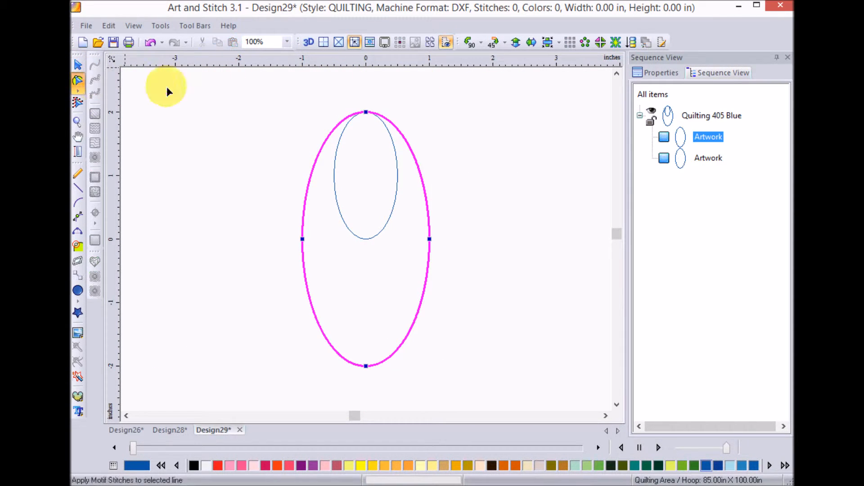
right_click(366, 112)
click(403, 267)
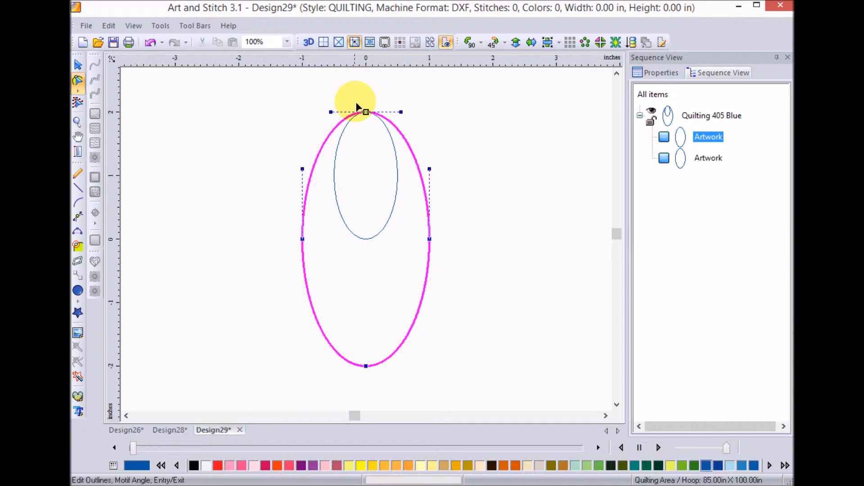
drag(365, 112, 334, 111)
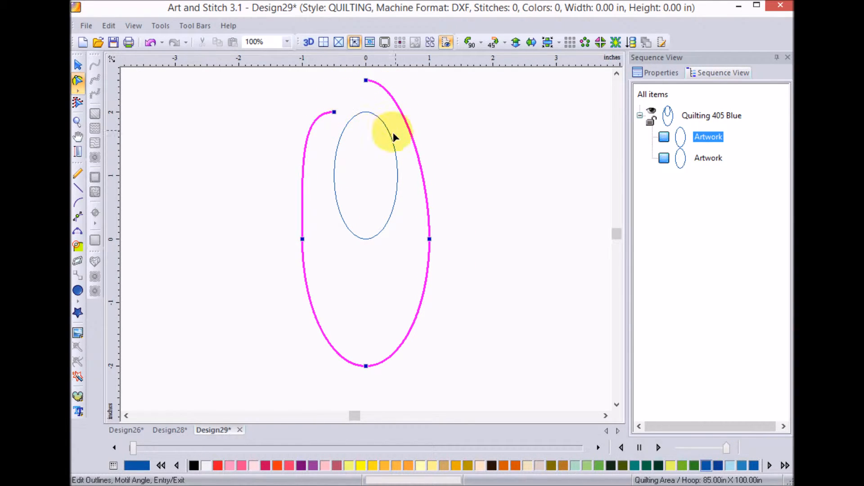
- Split the inner ellipse at its top point and pull its right-hand end up and away
click(384, 123)
right_click(367, 111)
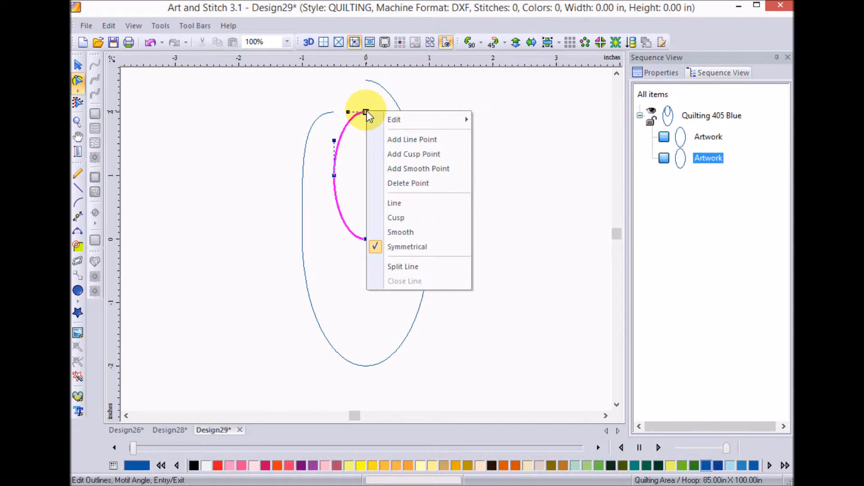
click(409, 267)
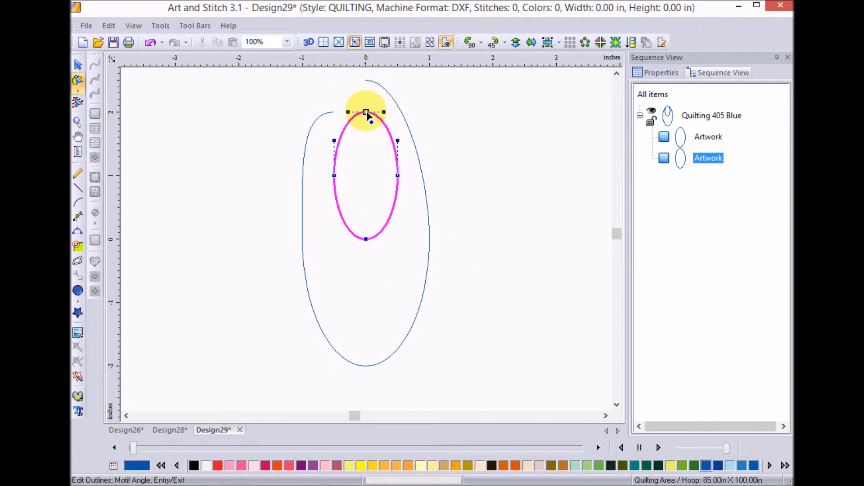
drag(367, 113, 382, 96)
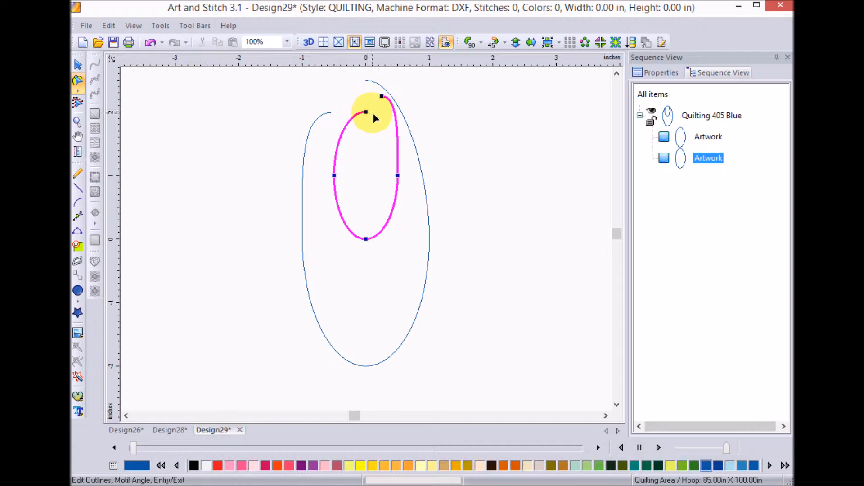
- Split the outer ellipse at its bottom point and move the right half's lower end away from the left half
click(365, 366)
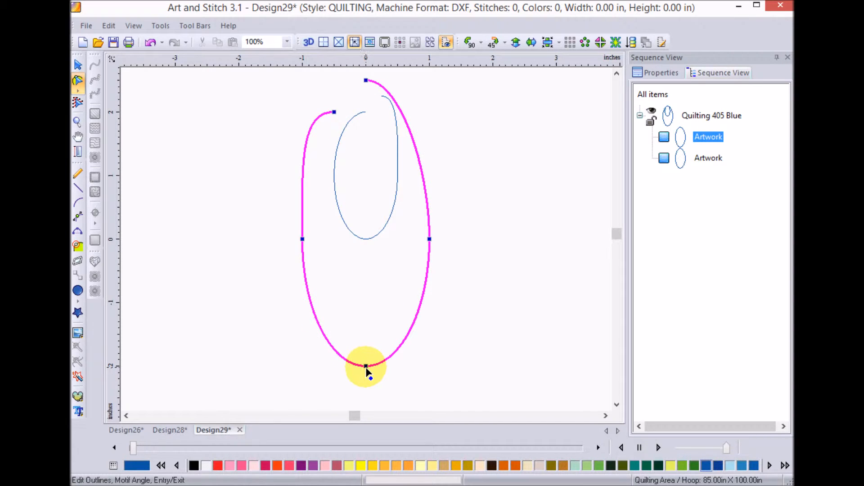
right_click(367, 368)
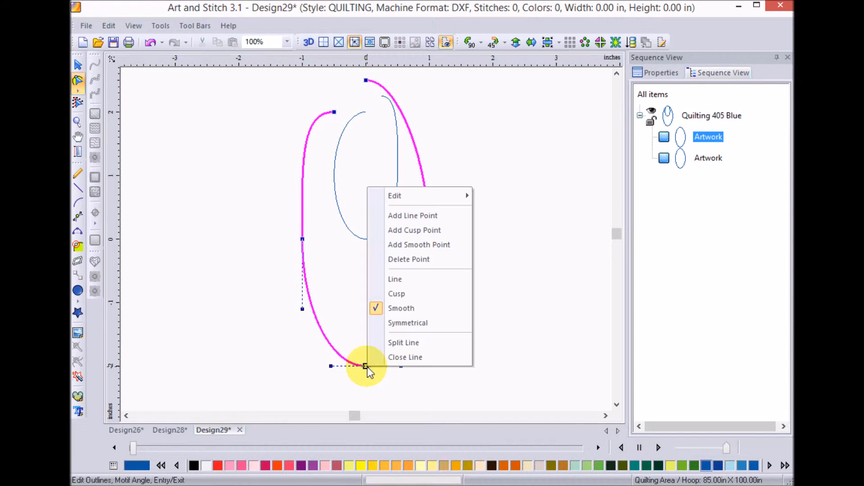
click(409, 343)
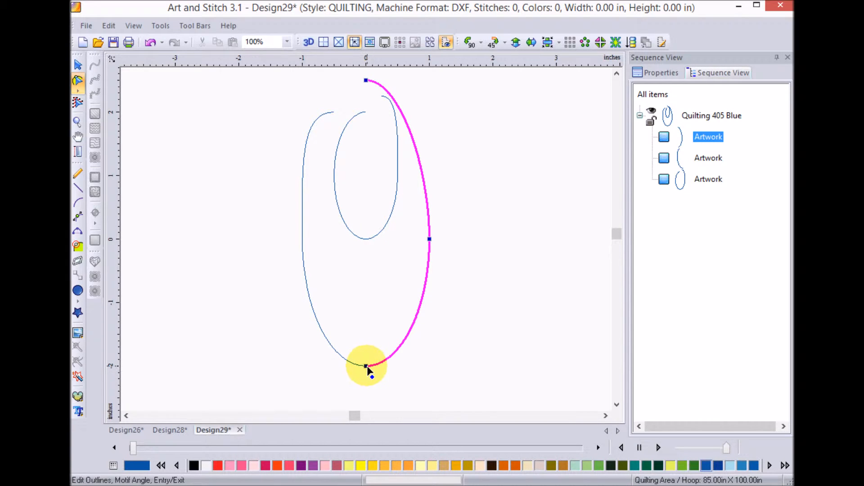
click(367, 367)
drag(371, 380, 383, 382)
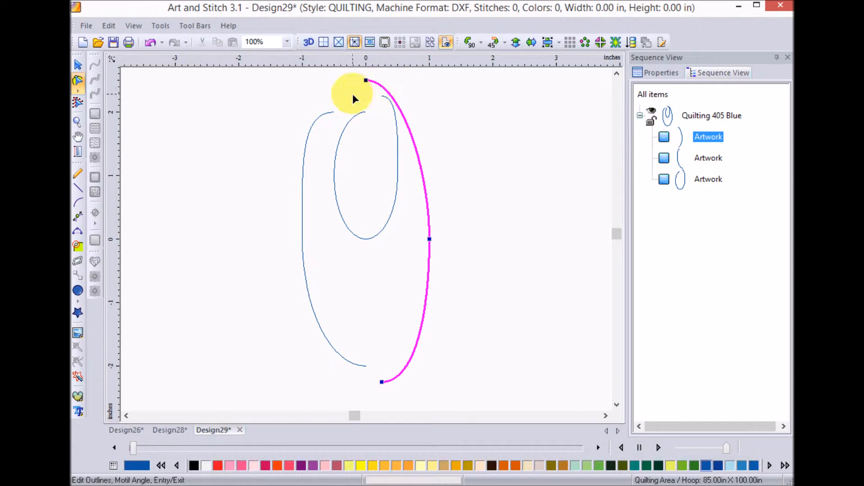
- Join the upper ends of the outer right and left halves to the inner ellipse's two open ends
drag(366, 83, 367, 114)
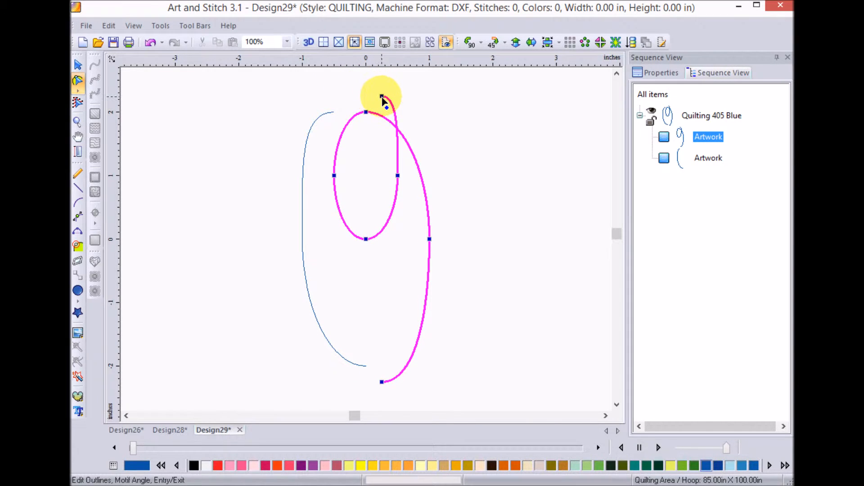
drag(382, 98, 344, 116)
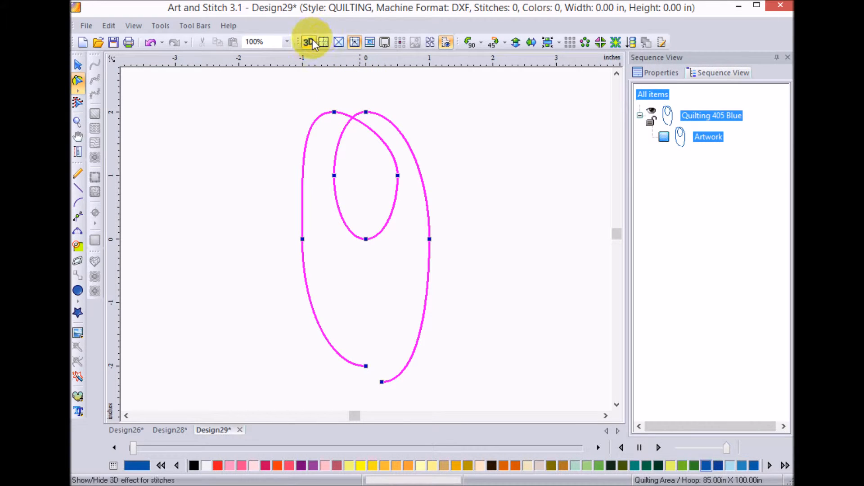
- Show the grid and move the displaced upper node and lower end back to the centre line at 2 and -2 inches
click(324, 42)
drag(334, 112, 366, 112)
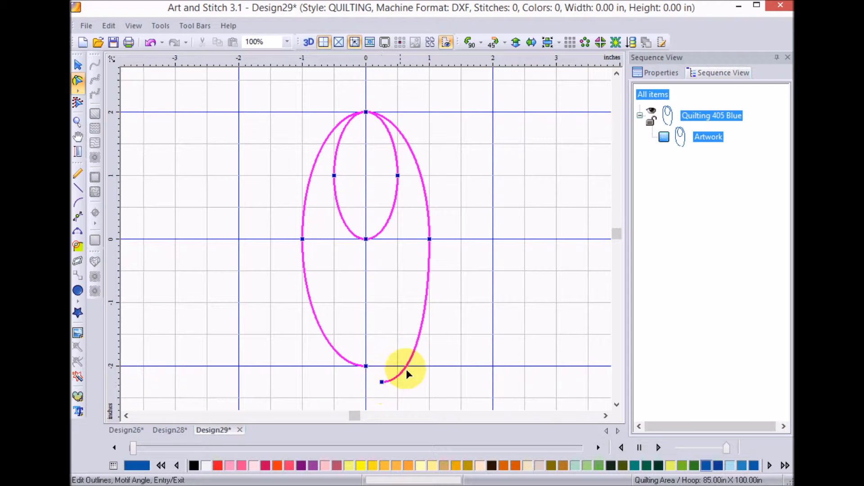
drag(382, 382, 366, 366)
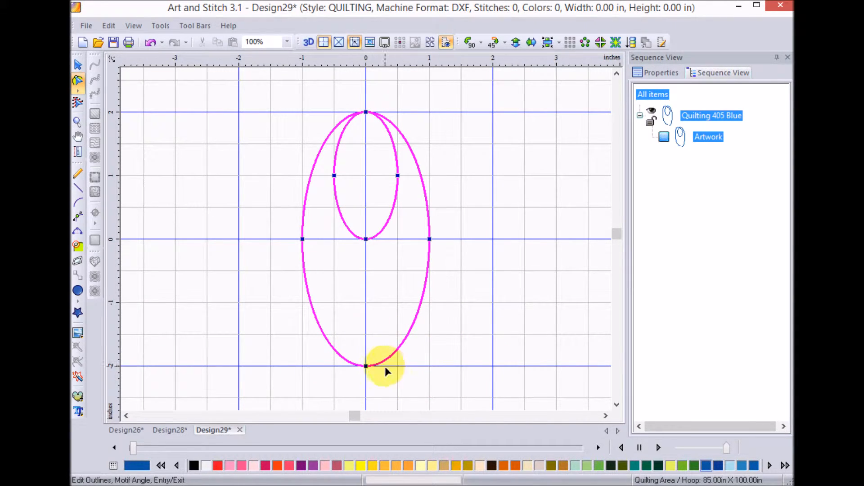
- Apply a Run stitch to the joined outline and play its stitching simulation
click(78, 66)
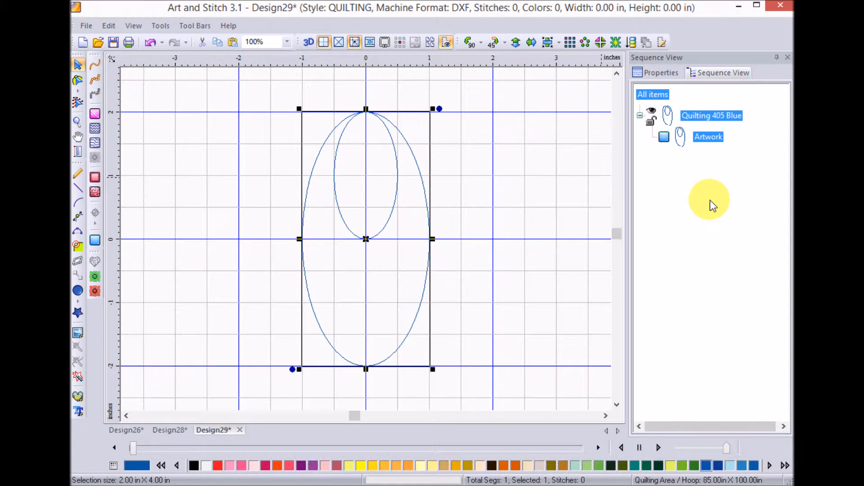
click(95, 65)
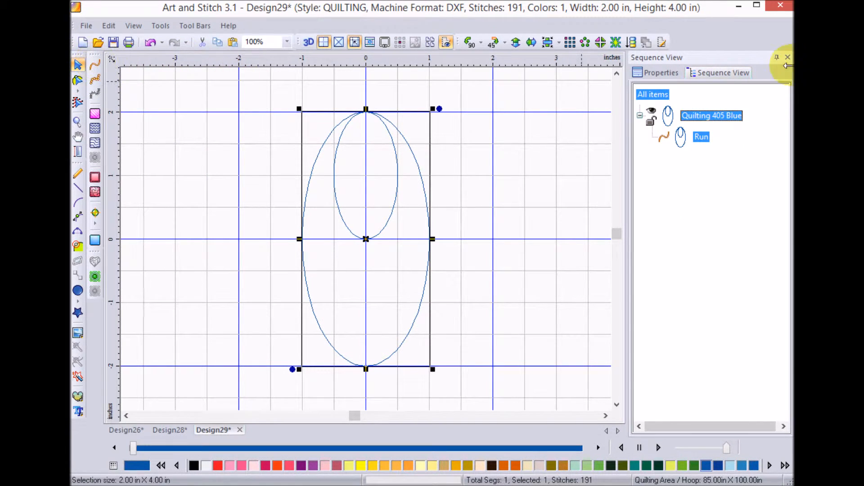
click(659, 448)
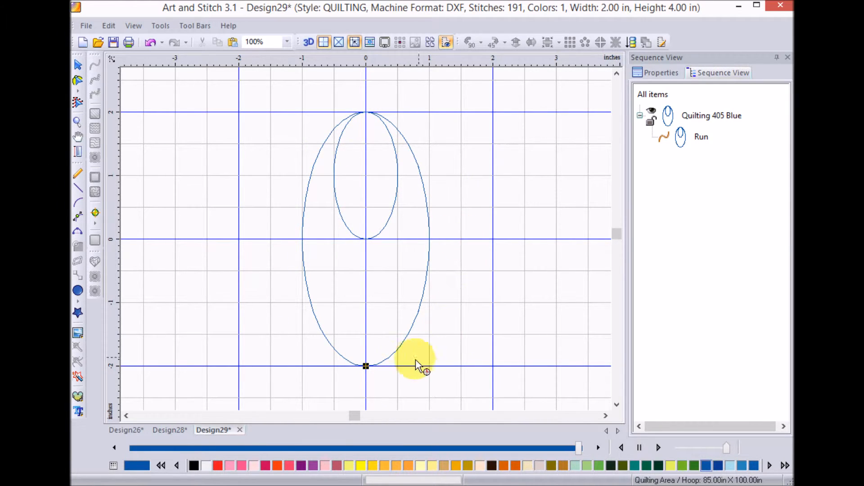
- Select the Run stitch object and convert it back to vector artwork
click(77, 64)
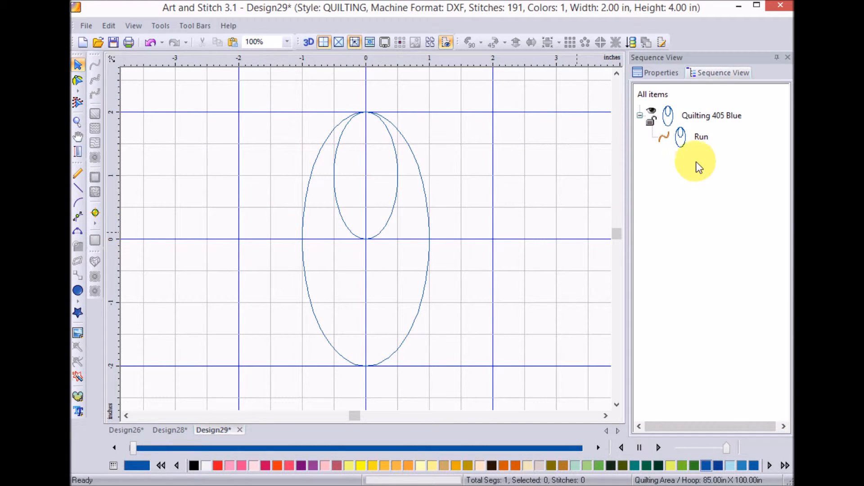
click(701, 137)
click(95, 240)
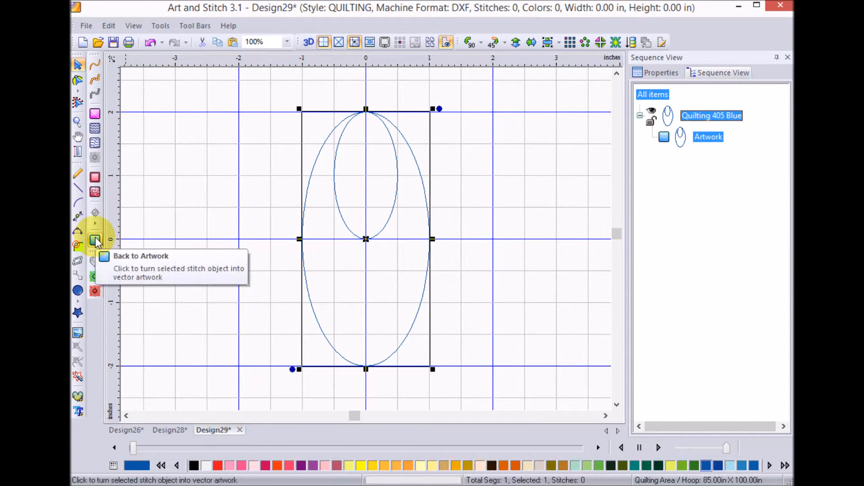
- Rotate the artwork left 90 degrees and arrange it in a Magic Circle with a count of 8 and 101 mm width and height
click(469, 42)
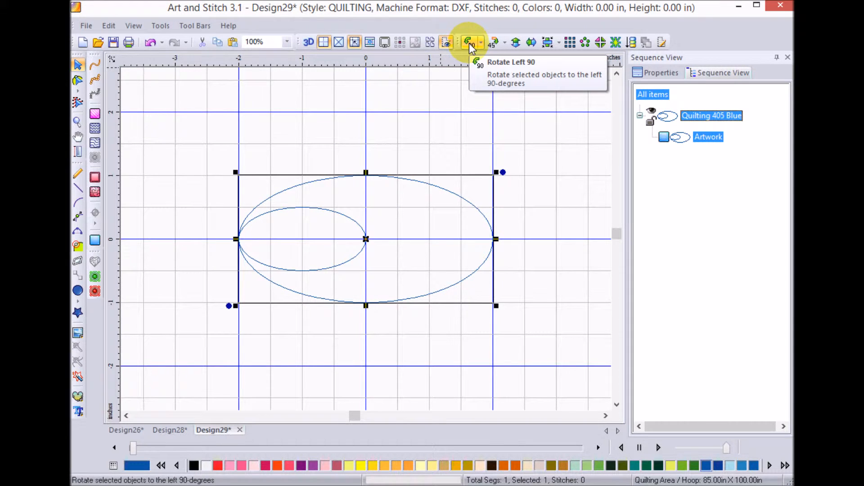
click(586, 43)
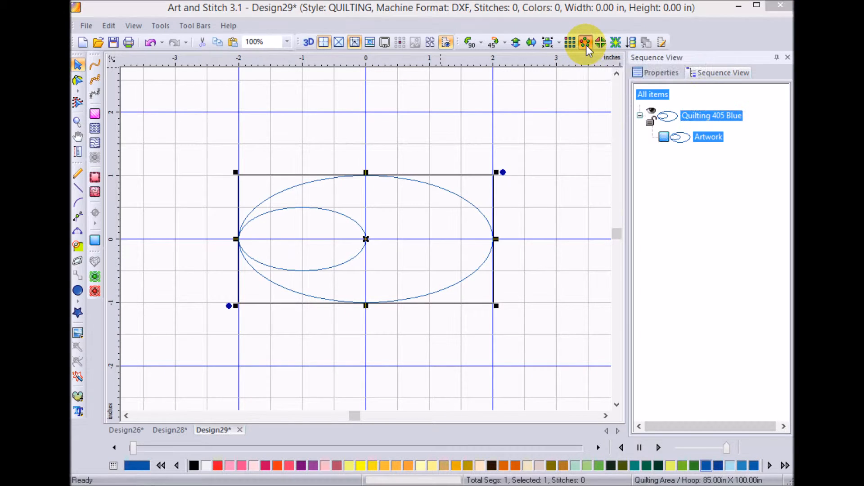
click(370, 178)
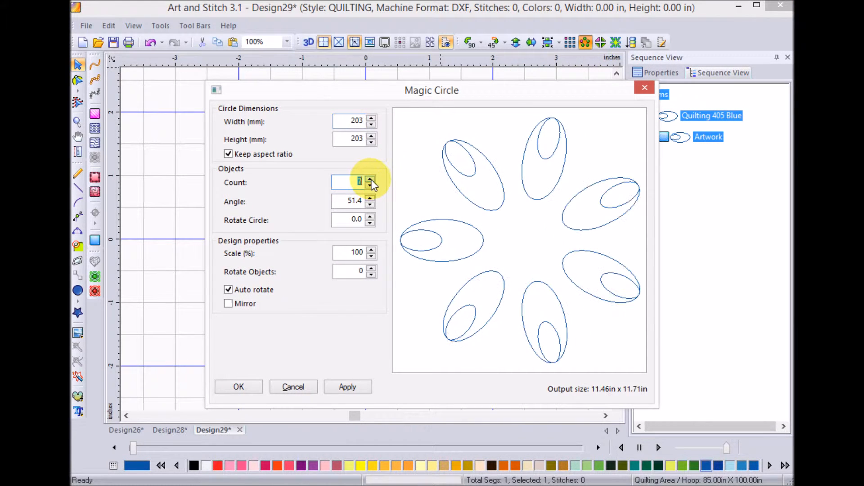
click(370, 179)
double_click(350, 138)
text(101)
click(349, 386)
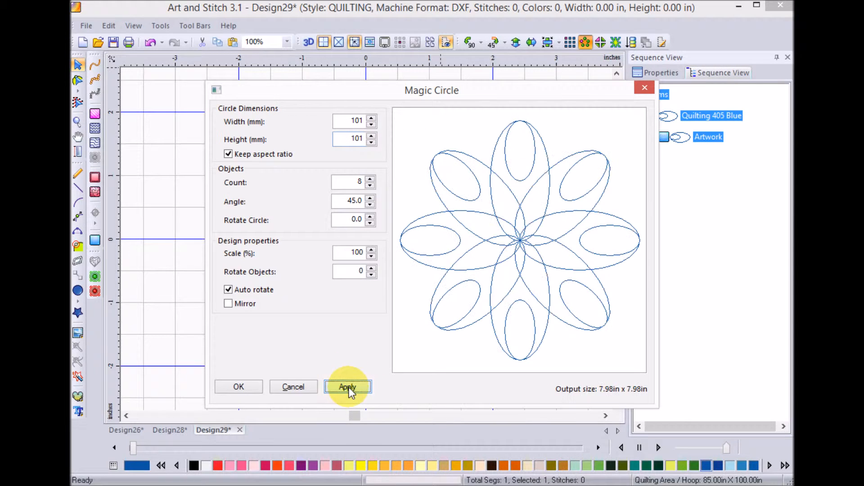
click(238, 387)
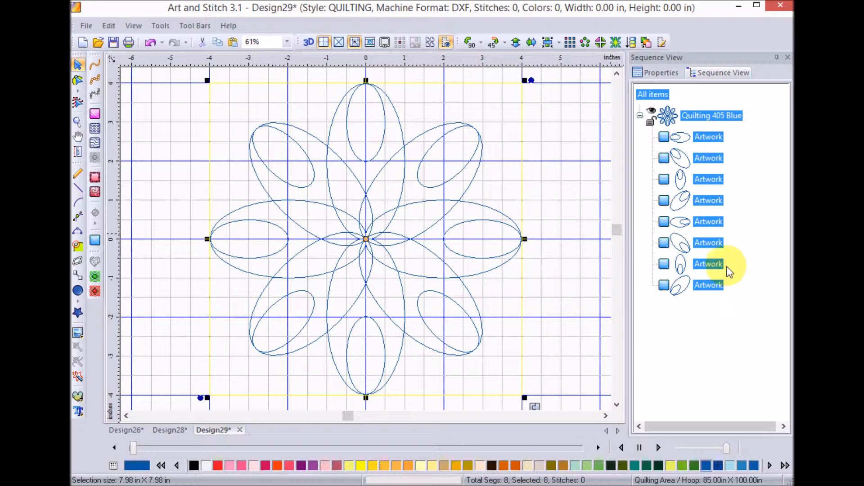
- Delete the four diagonal petals from the Magic Circle arrangement, keeping the horizontal and vertical ones
click(709, 158)
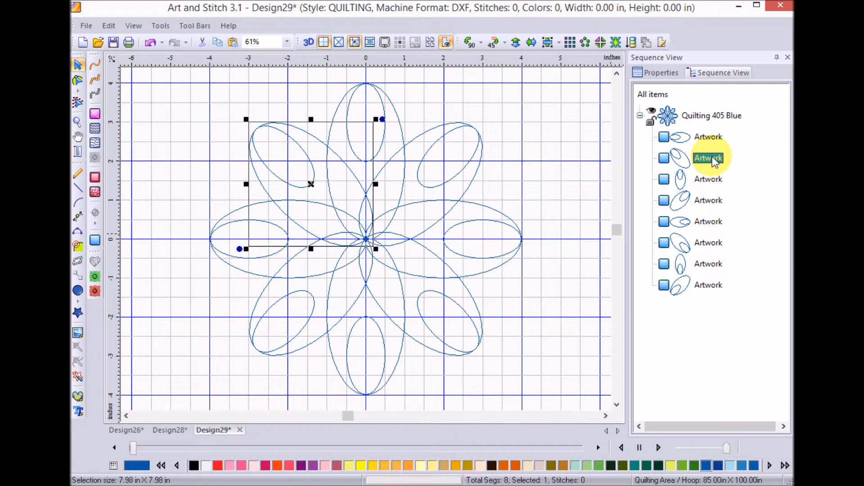
ctrl+click(714, 202)
ctrl+click(710, 244)
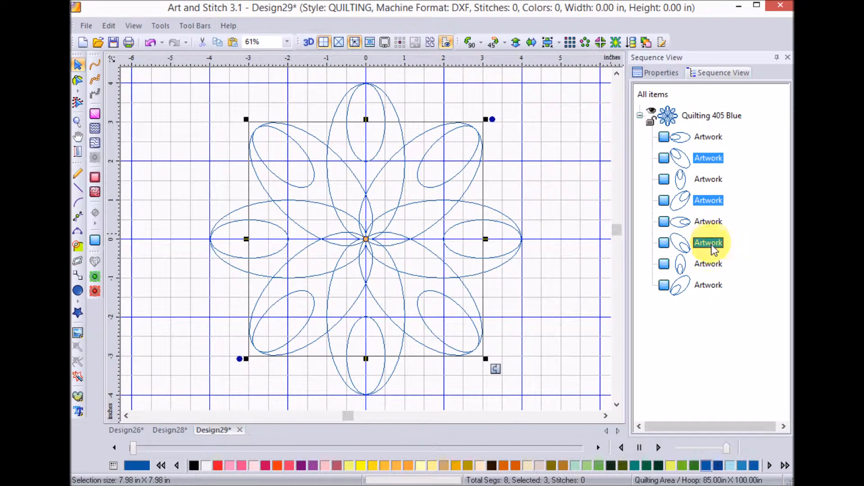
ctrl+click(709, 285)
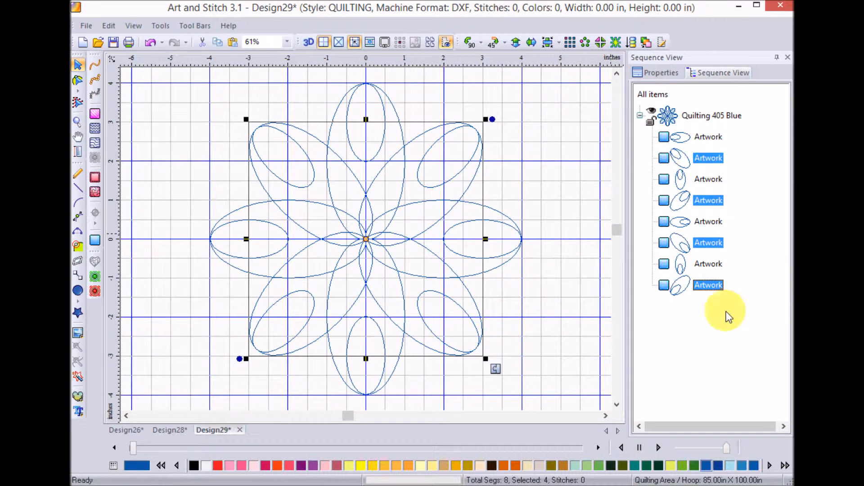
key(Delete)
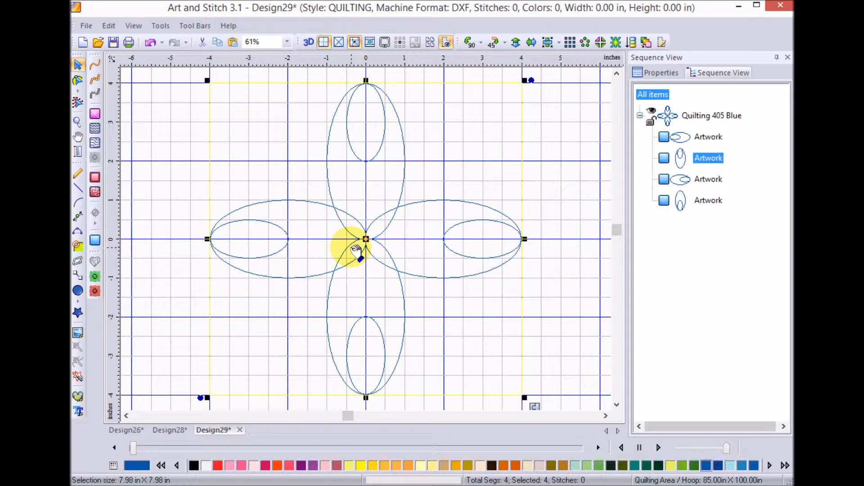
- Open the recent design Cornerstones Option 2.ans and try simulating the sewing of its unstitched artwork
click(85, 27)
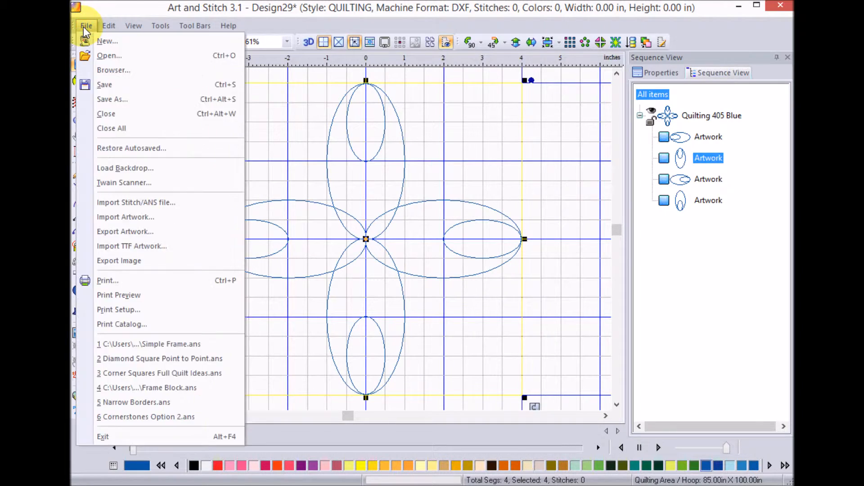
key(6)
click(323, 41)
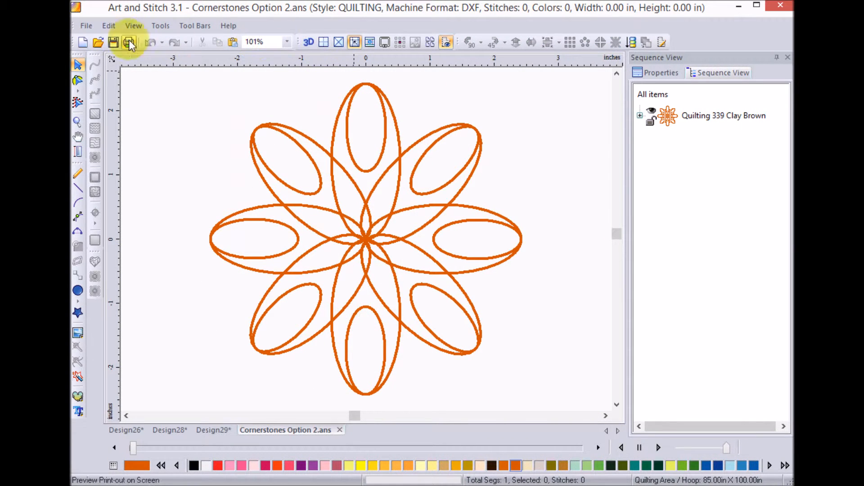
click(456, 356)
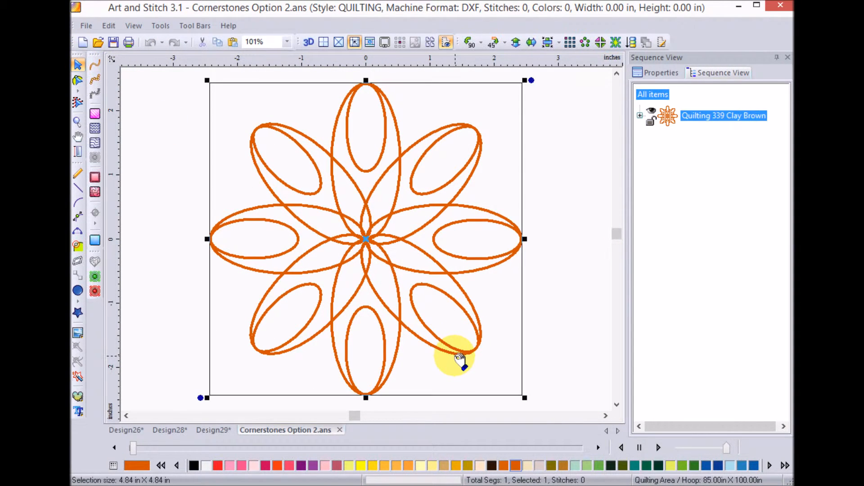
click(658, 447)
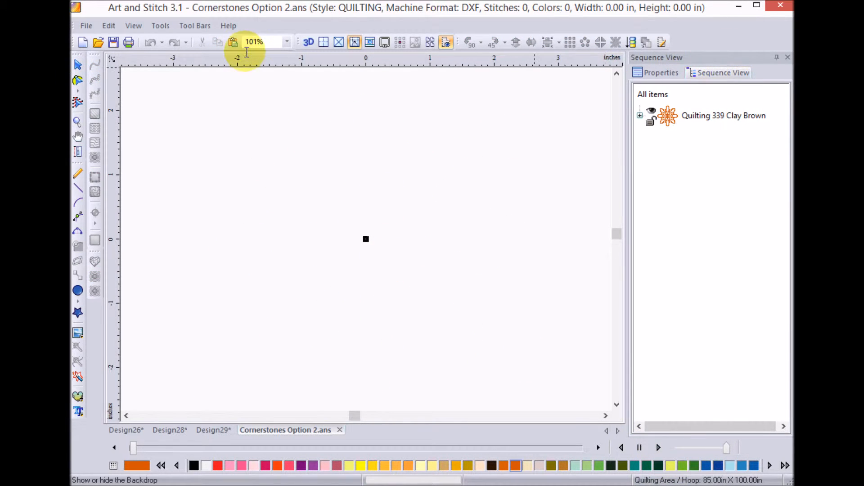
click(77, 65)
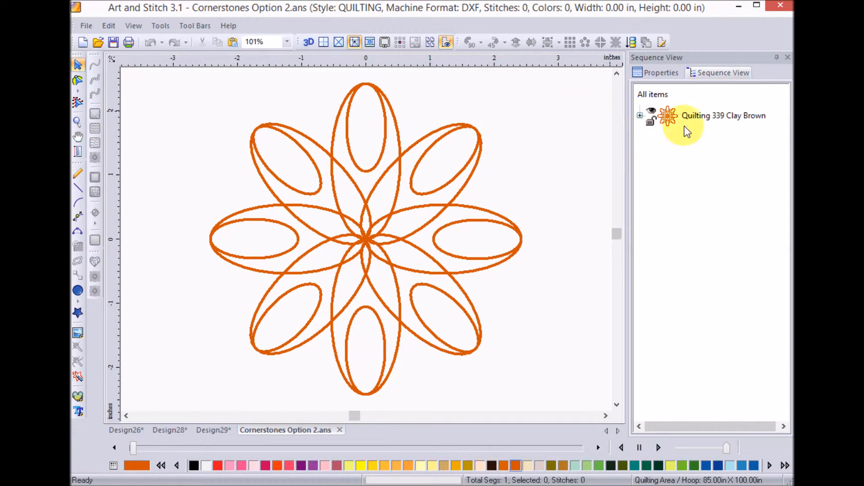
- Apply a Run stitch to the orange eight-petal artwork and play its sewing simulation
click(702, 116)
click(639, 115)
click(708, 137)
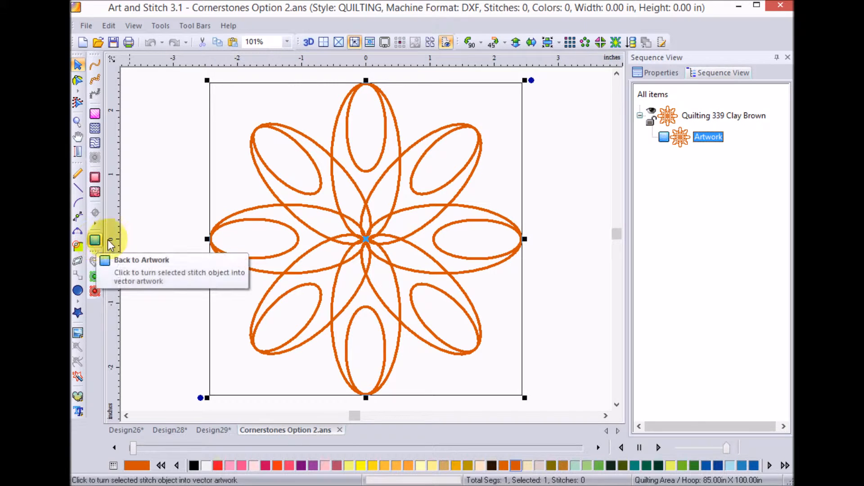
click(95, 67)
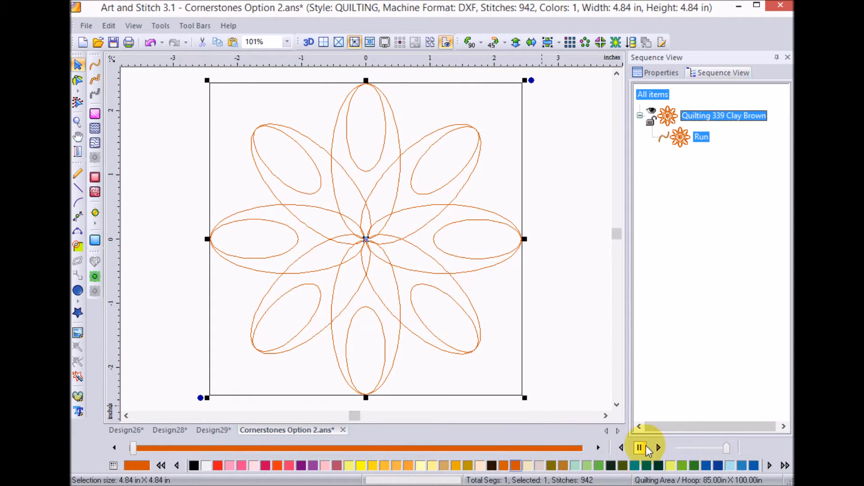
click(659, 447)
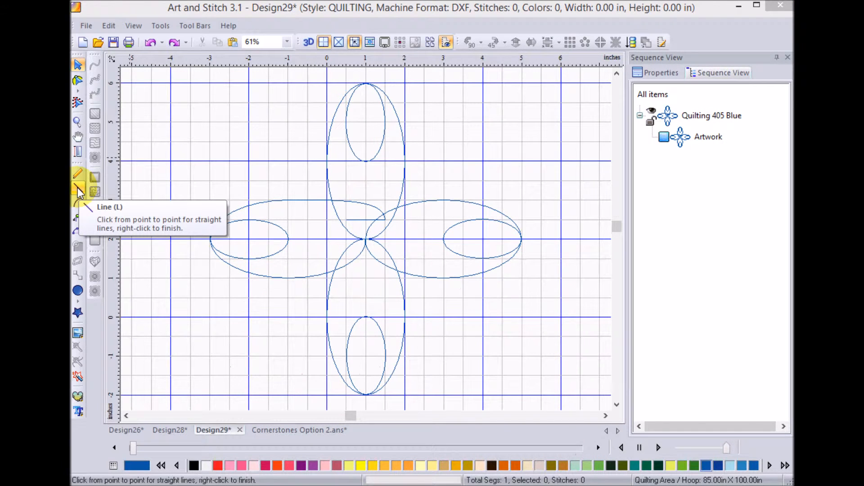
- Draw a horizontal line from 0.5 to 1.5 inches along the 2.5 inch level, just above the petals' centre
click(79, 187)
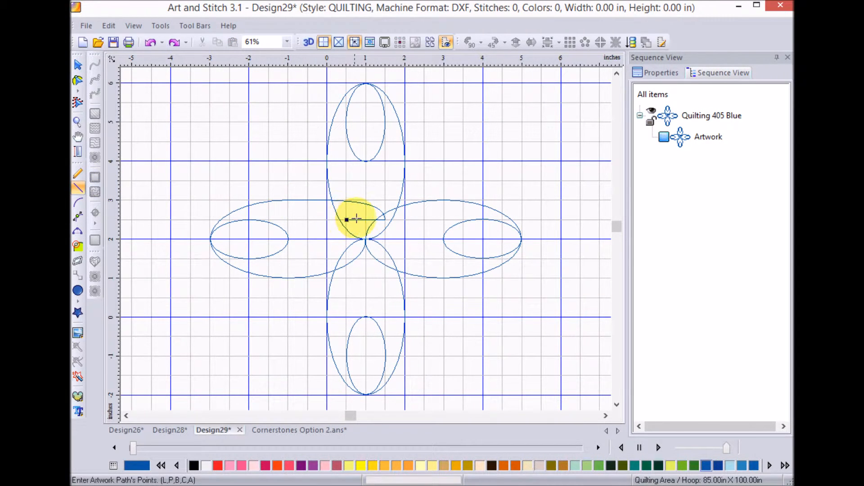
click(347, 220)
click(384, 220)
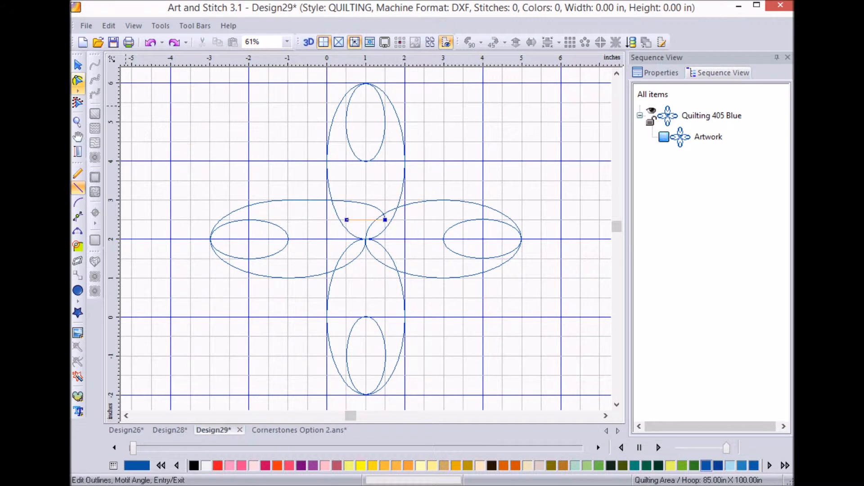
- Reshape the four-petal outline so the displaced node sits at the petals' centre and the tail ends at about -0.5, 2.5 inches
click(78, 80)
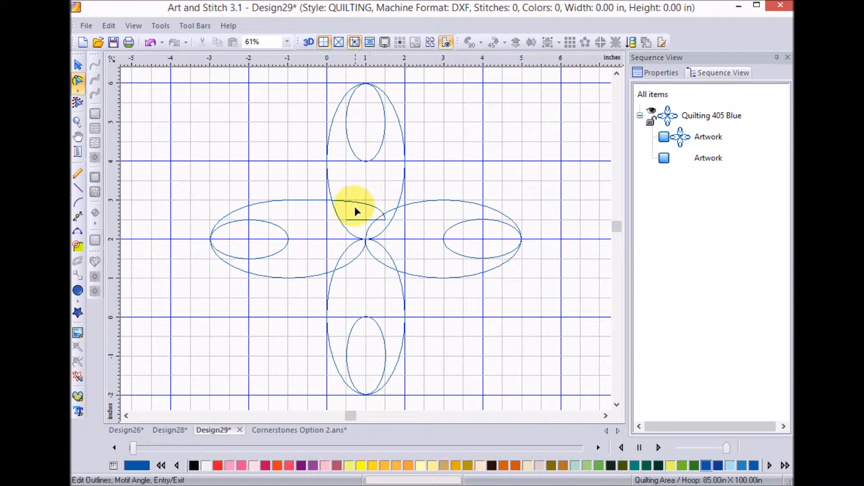
click(356, 219)
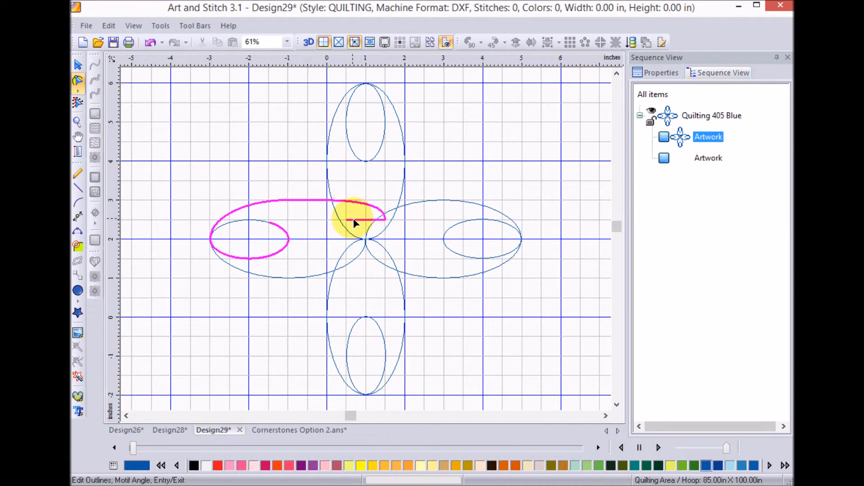
click(383, 225)
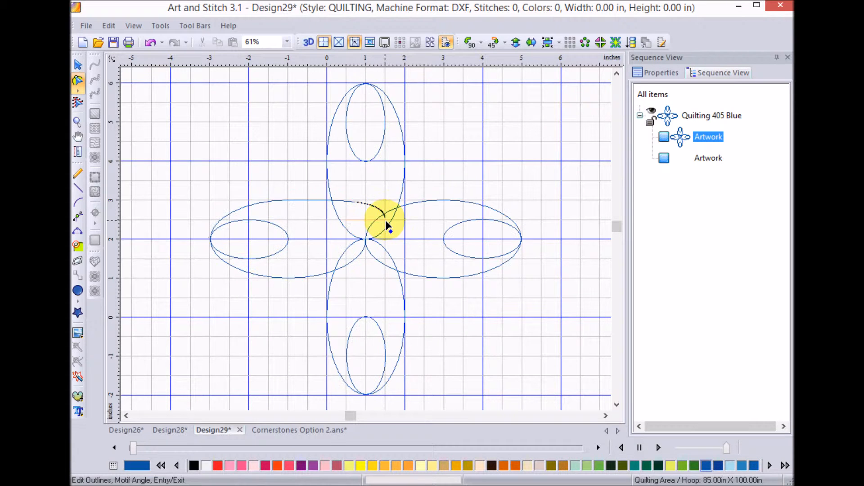
drag(385, 221, 307, 220)
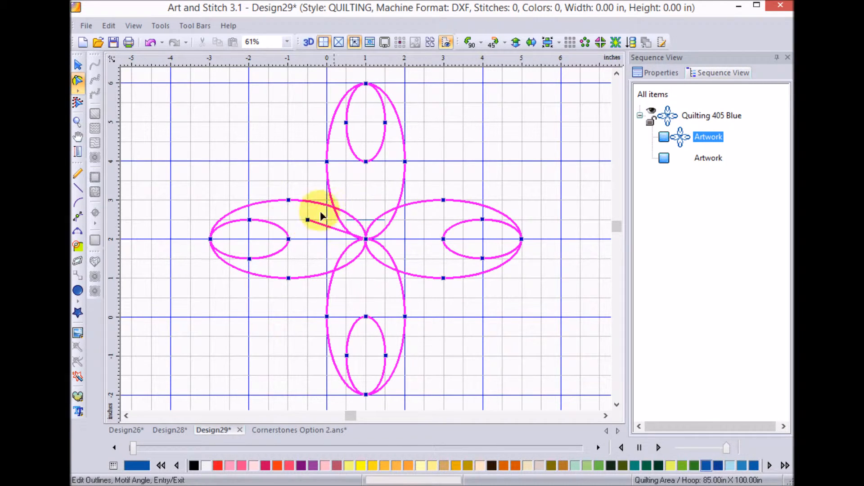
drag(310, 210, 291, 224)
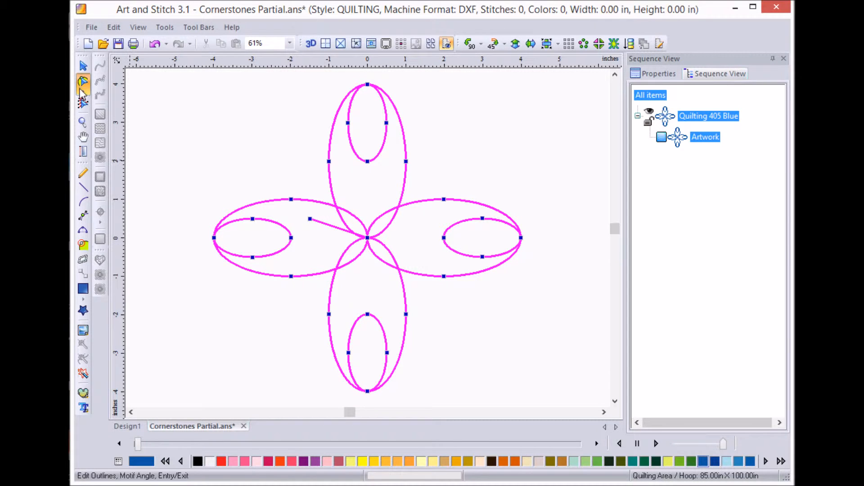
- Simulate sewing the four-petal artwork as a Run stitch and convert it back to vector artwork
click(82, 66)
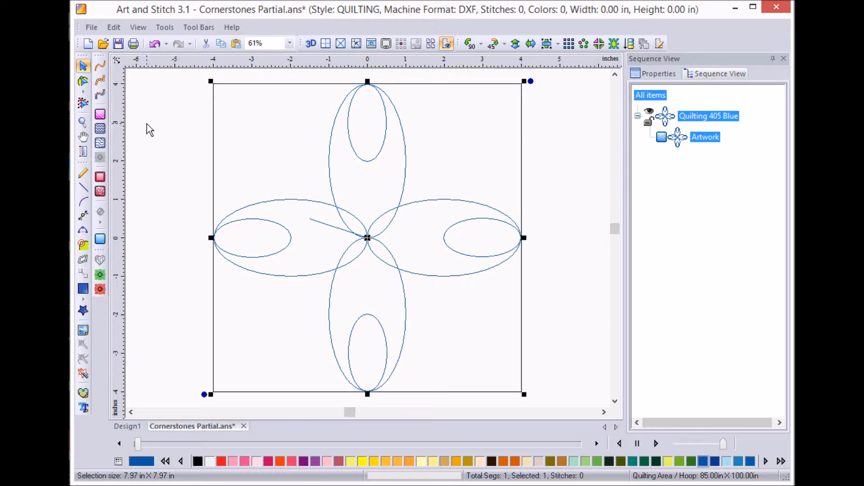
click(100, 66)
click(656, 443)
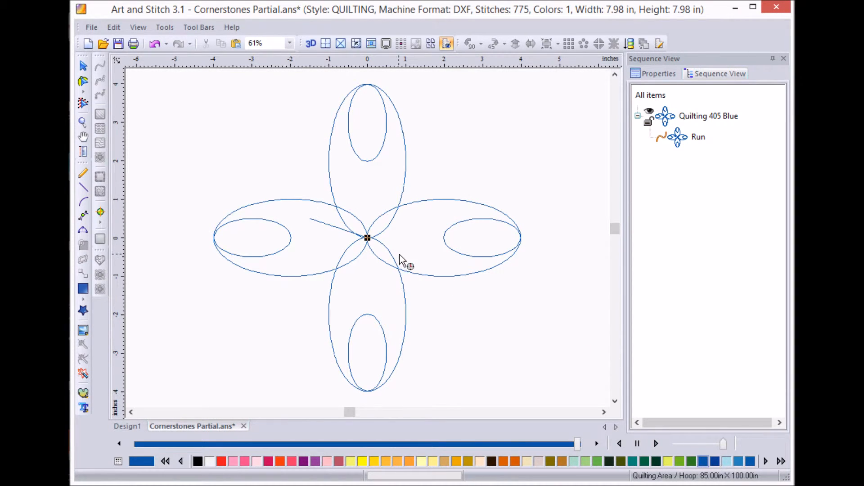
click(83, 66)
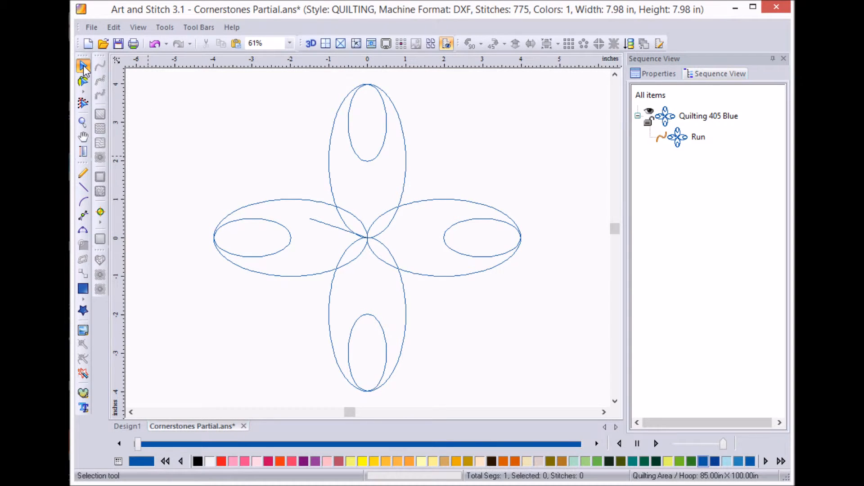
click(392, 275)
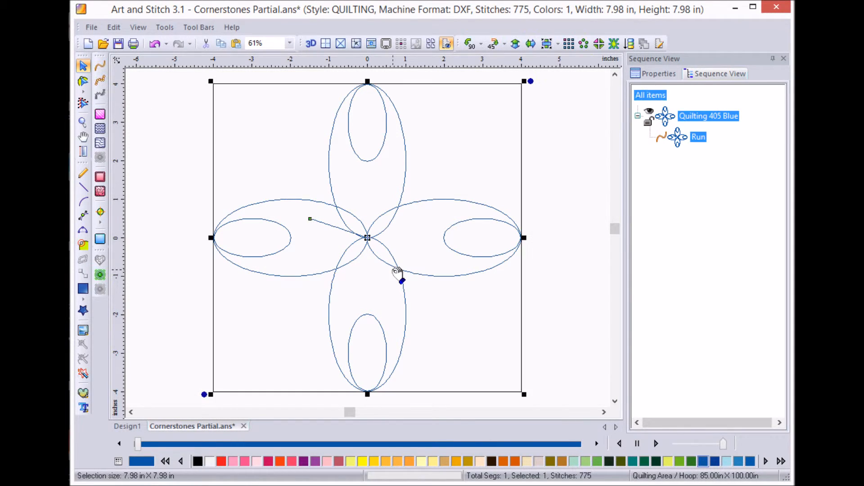
click(101, 240)
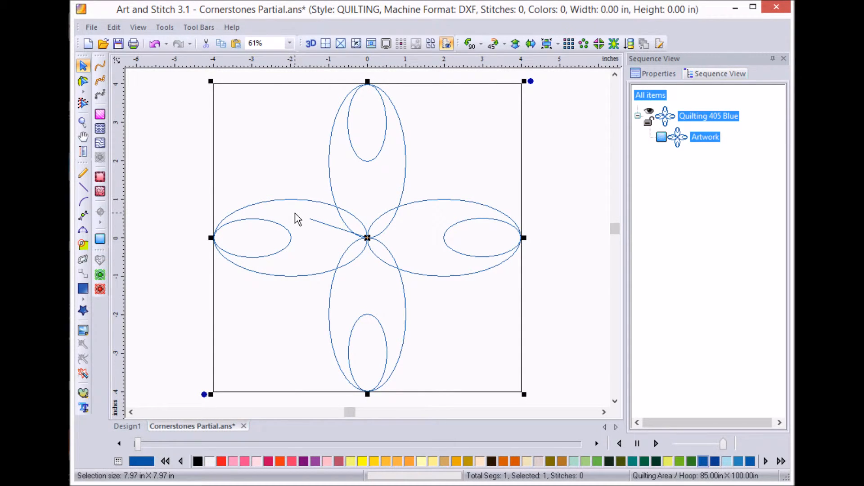
- Duplicate the four-petal artwork, rotate the copy 45 degrees to the right and colour it Quilting 800 Red
key(ctrl+d)
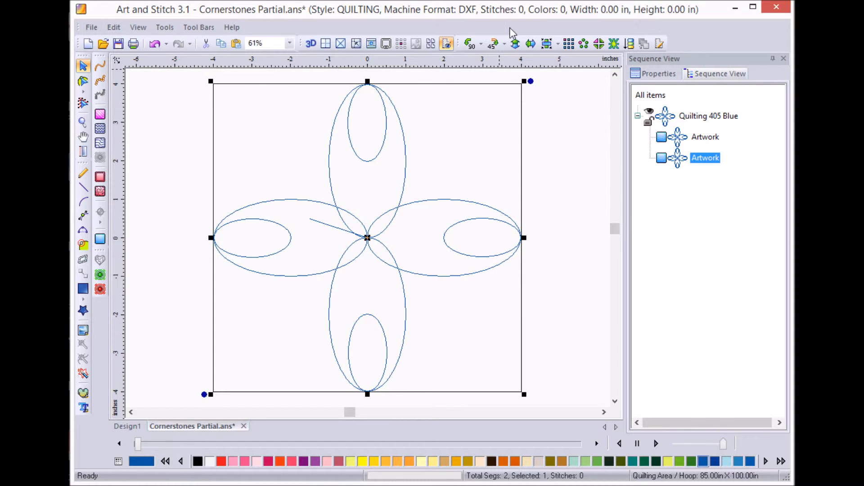
click(494, 43)
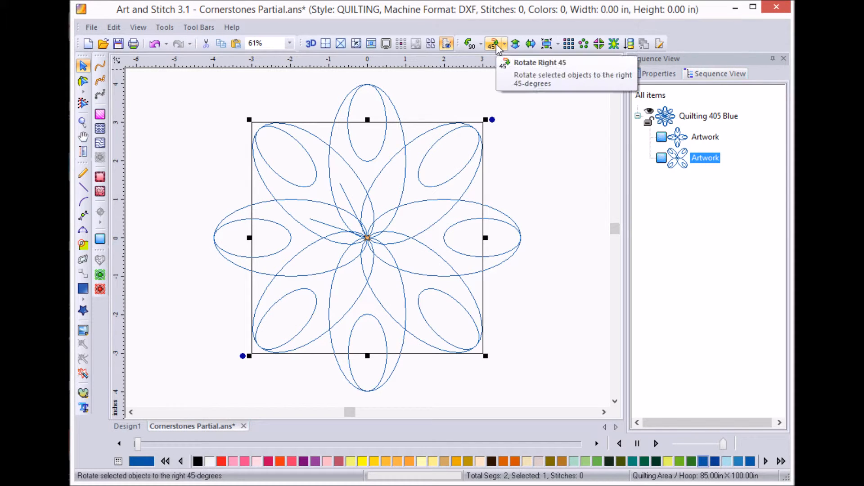
click(221, 461)
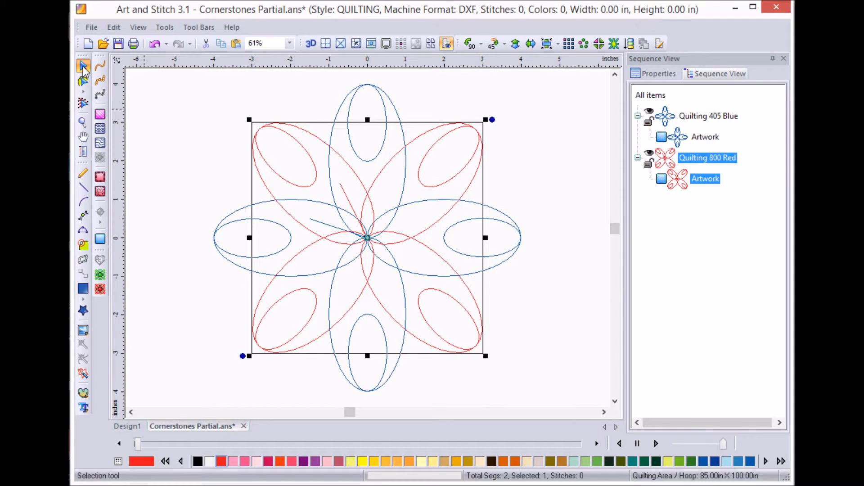
- Simulate sewing the rotated red copy as a Run stitch and convert it back to vector artwork
click(102, 69)
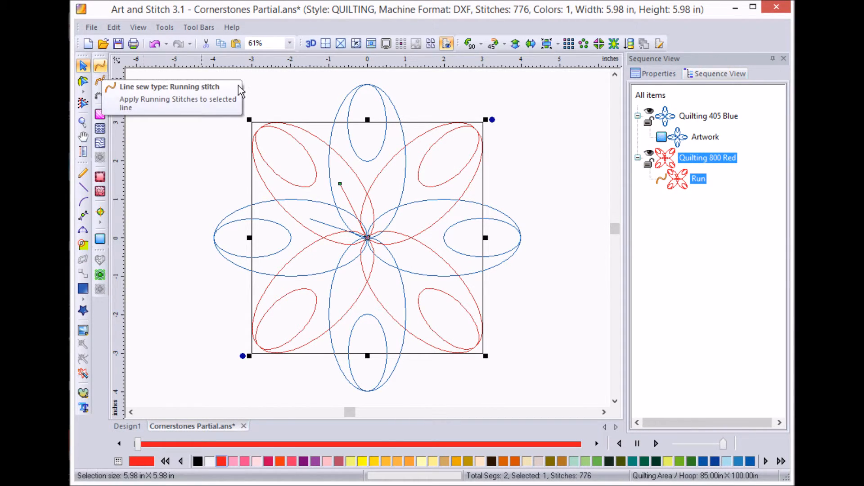
click(656, 443)
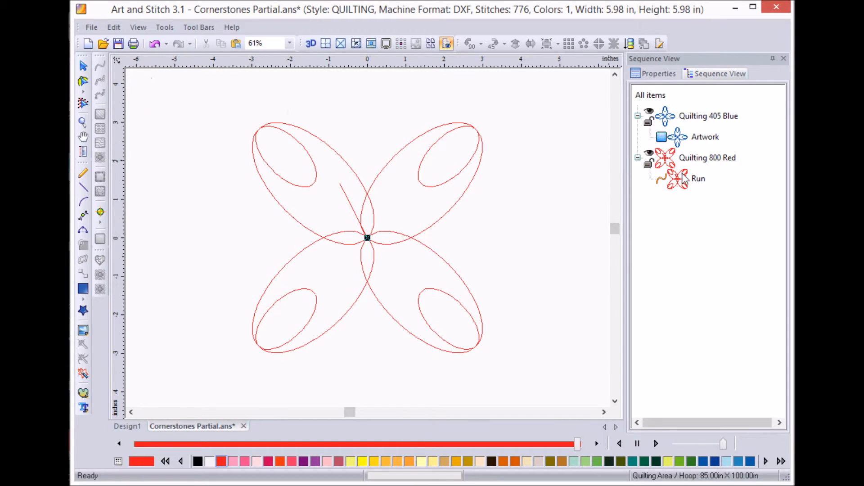
click(698, 178)
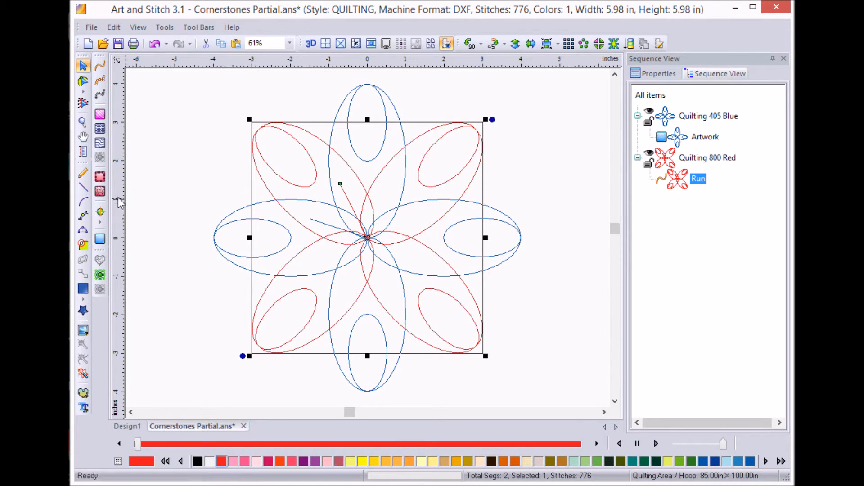
click(99, 240)
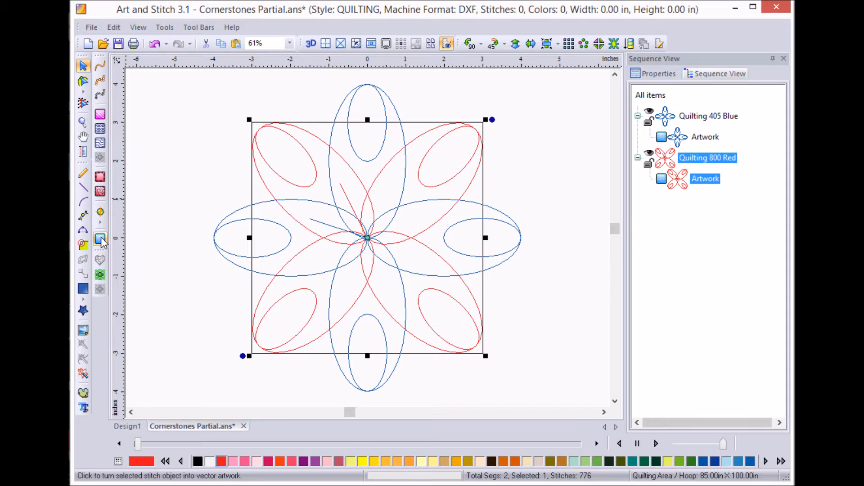
- Move the red copy's tail end node to the centre and join it with the blue artwork into one outline
click(82, 83)
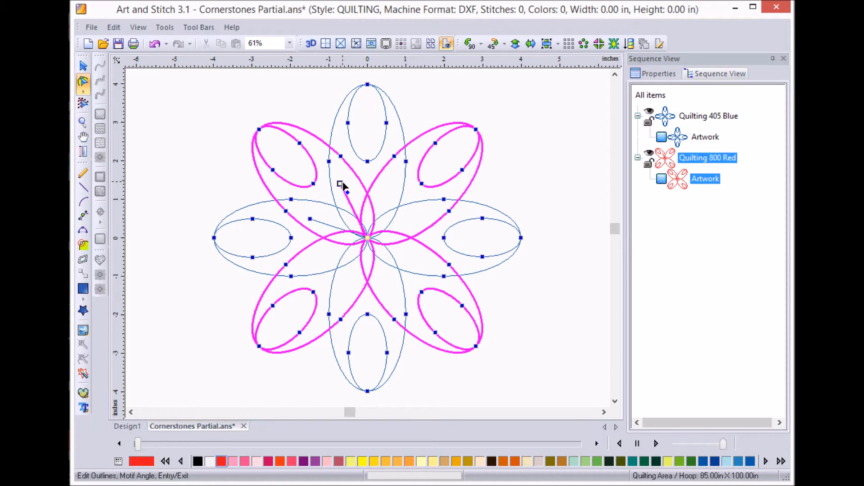
drag(368, 237, 369, 237)
click(368, 239)
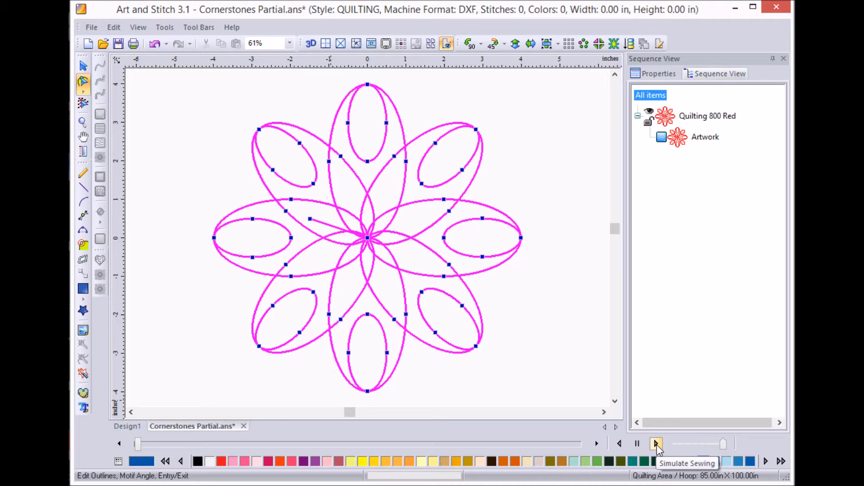
- Apply a Run stitch to the joined eight-petal artwork and play its sewing simulation
click(709, 137)
click(101, 67)
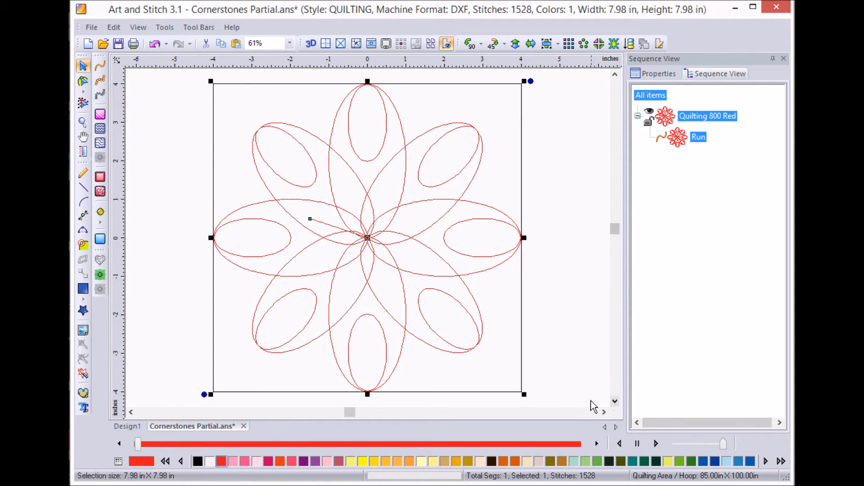
click(655, 443)
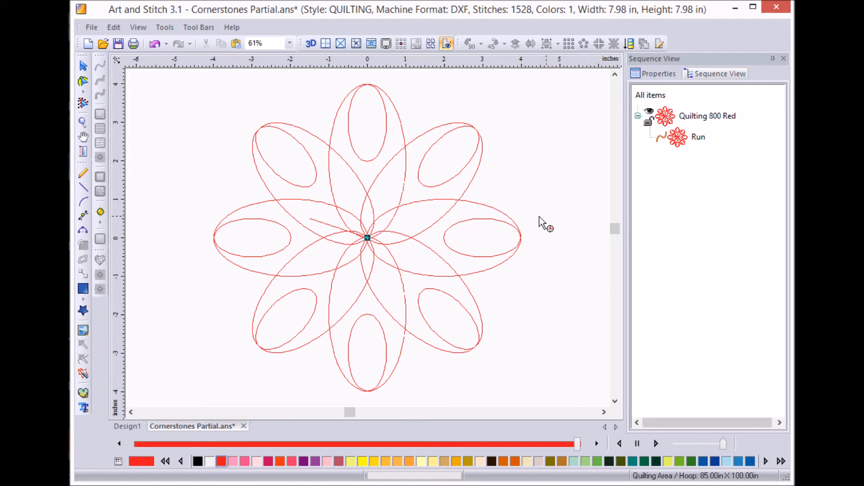
- Convert the eight-petal Run stitch back to vector artwork, add a line point on the stray tail near the centre and delete the tail
click(702, 138)
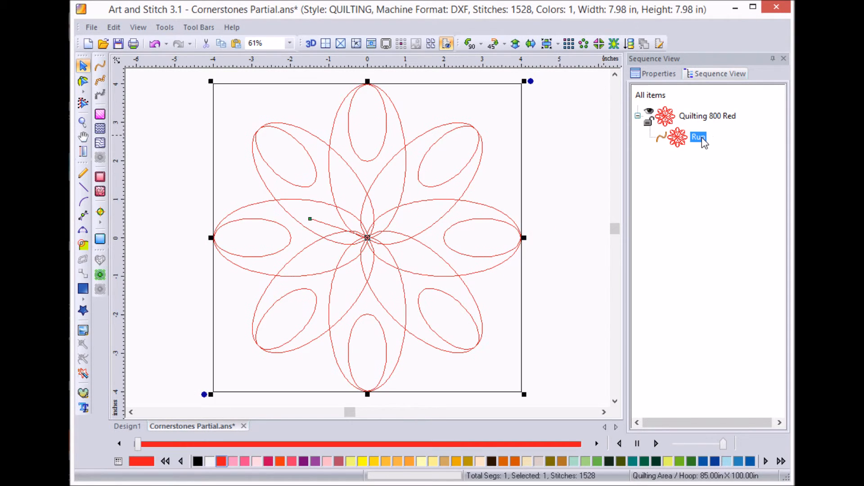
click(101, 243)
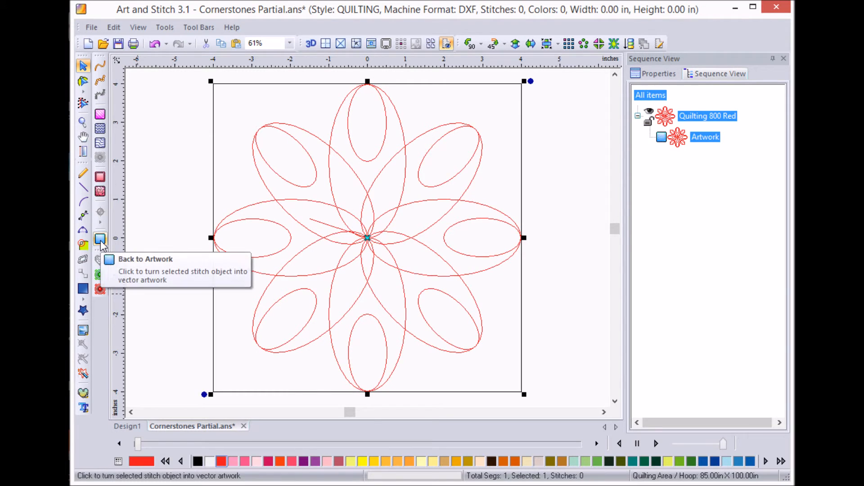
click(83, 84)
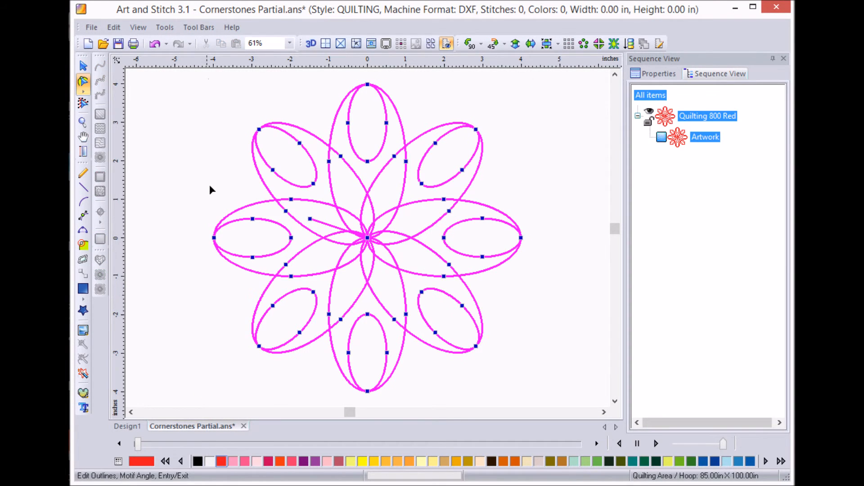
right_click(334, 227)
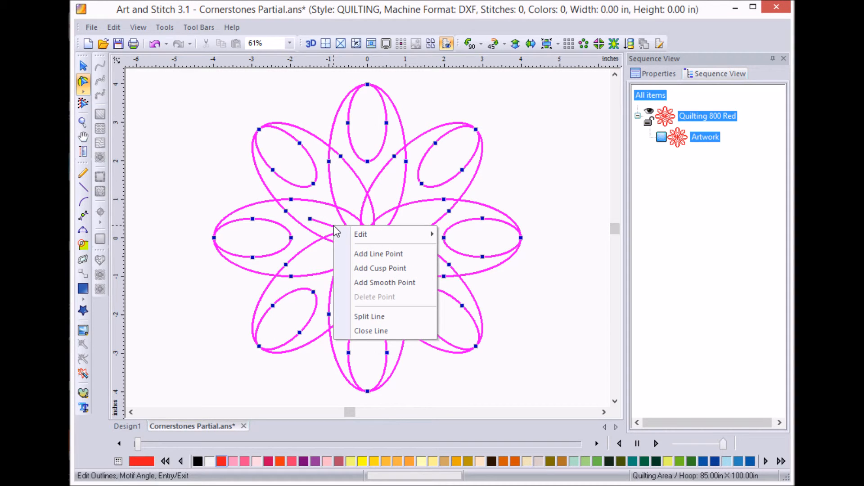
click(376, 253)
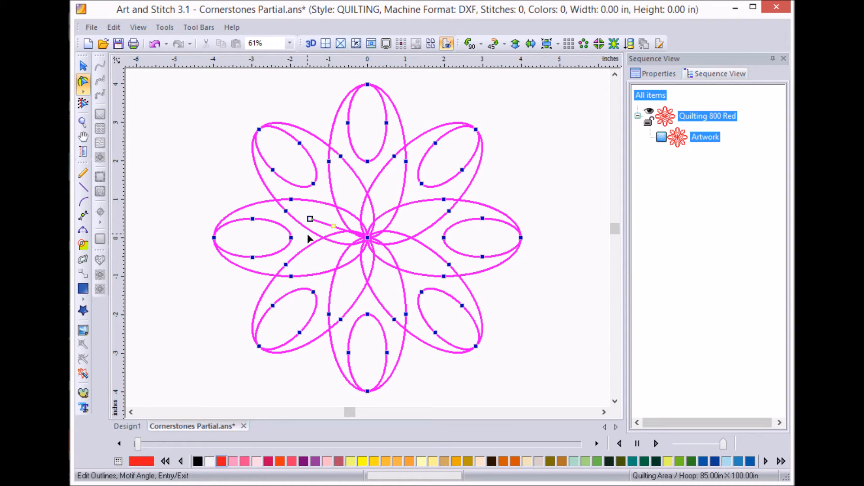
key(Delete)
- Reapply a Run stitch to the cleaned-up eight-petal artwork and replay its sewing simulation
click(711, 139)
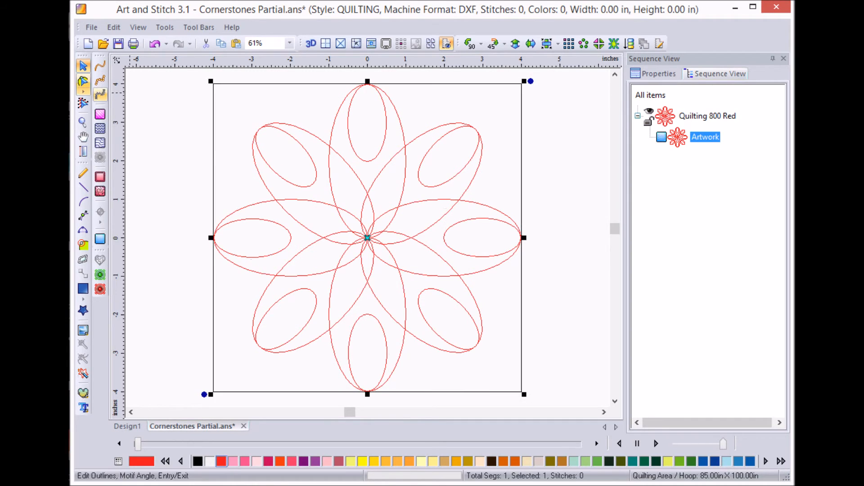
click(102, 67)
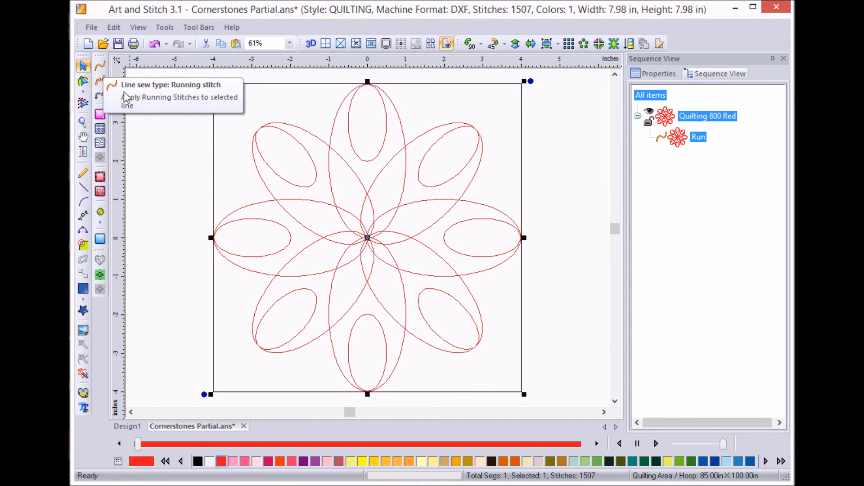
click(656, 445)
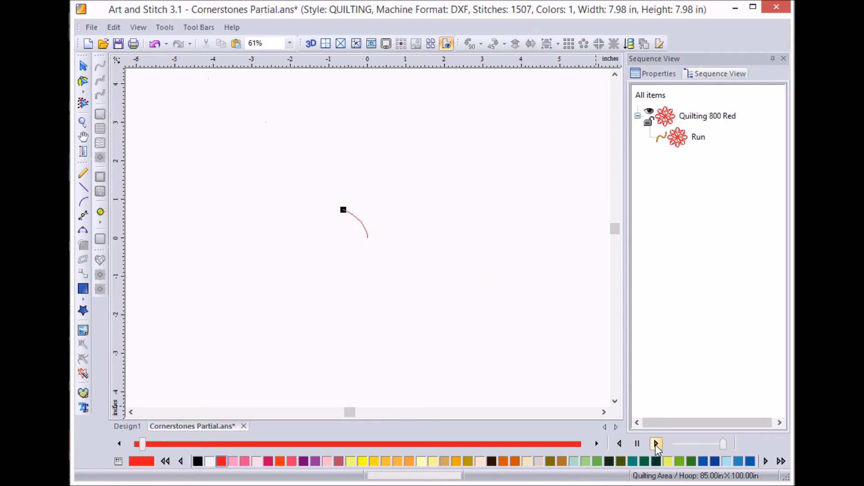